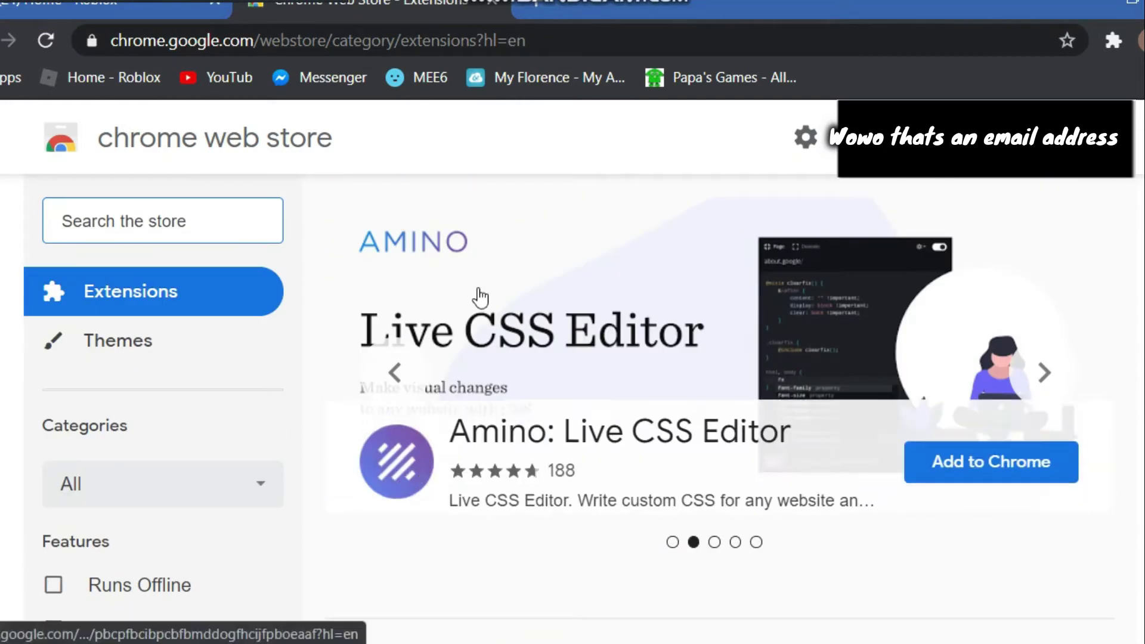
pyautogui.write('styl')
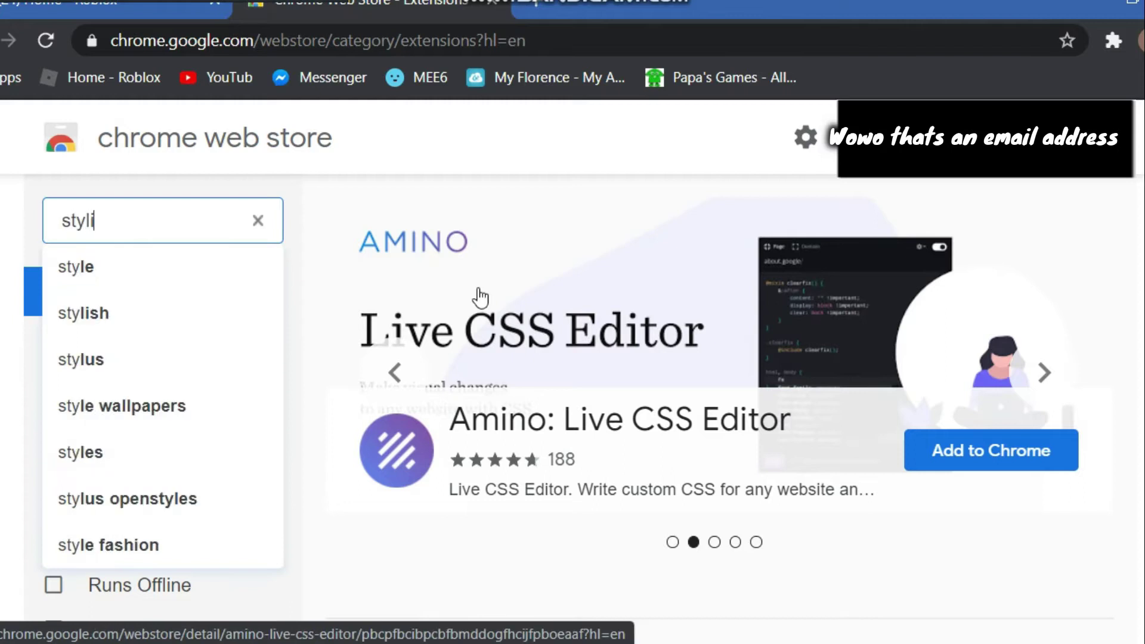
pyautogui.write('ish')
# Step: Search the Web Store for 'stylish' and open the Stylish - Custom themes listing
pyautogui.press('Return')
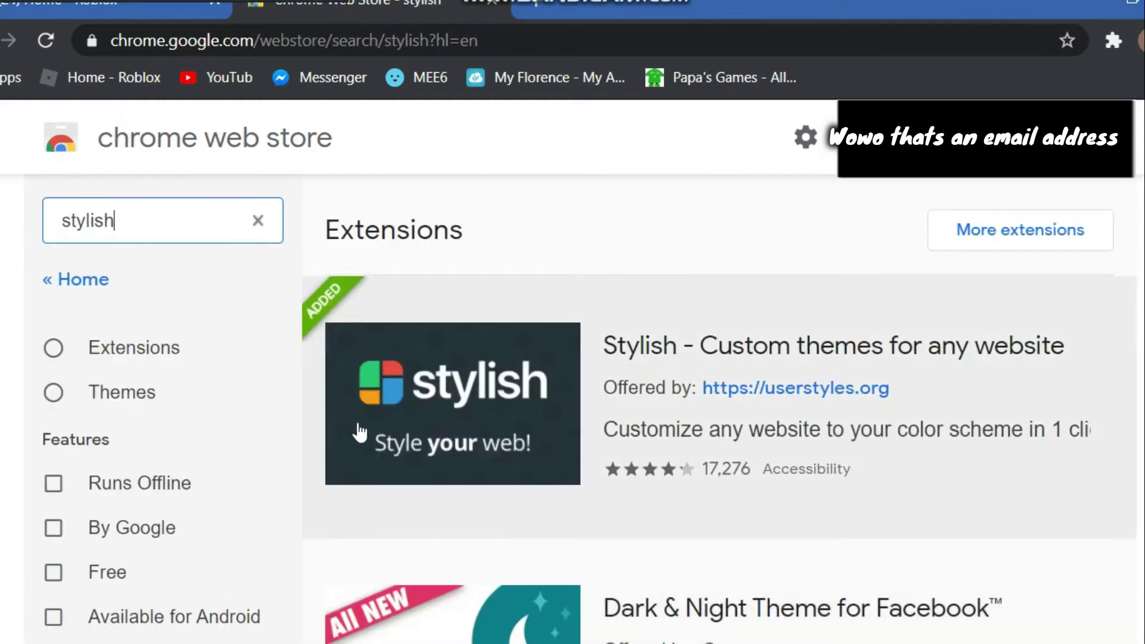
pyautogui.click(646, 348)
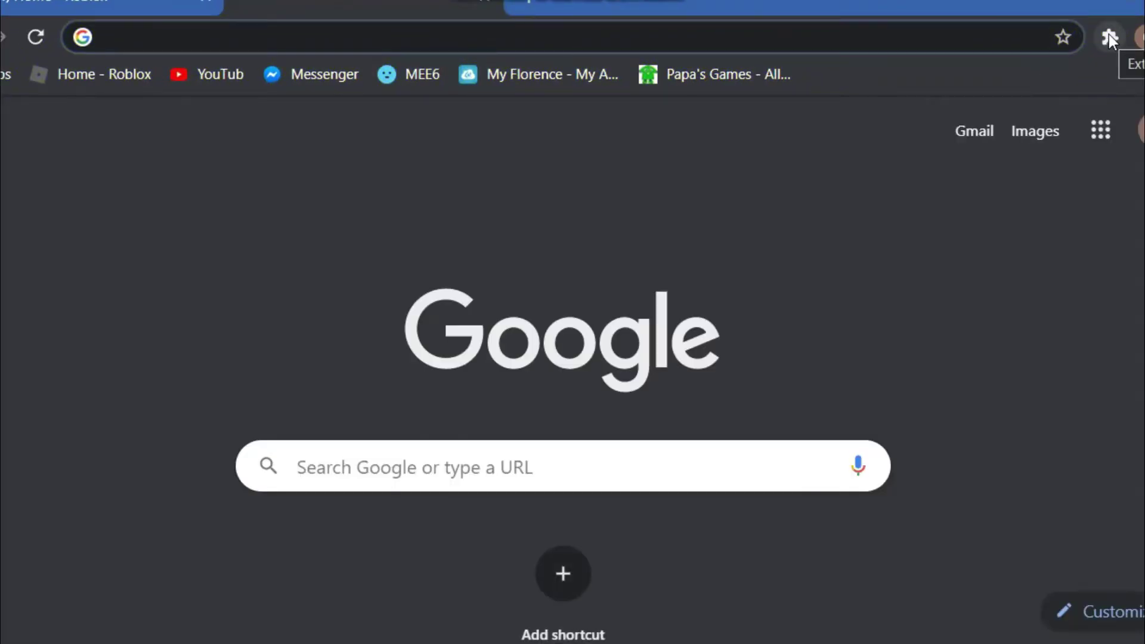
# Step: From the Extensions list, use Stylish's menu to visit its home site userstyles.org
pyautogui.click(1108, 34)
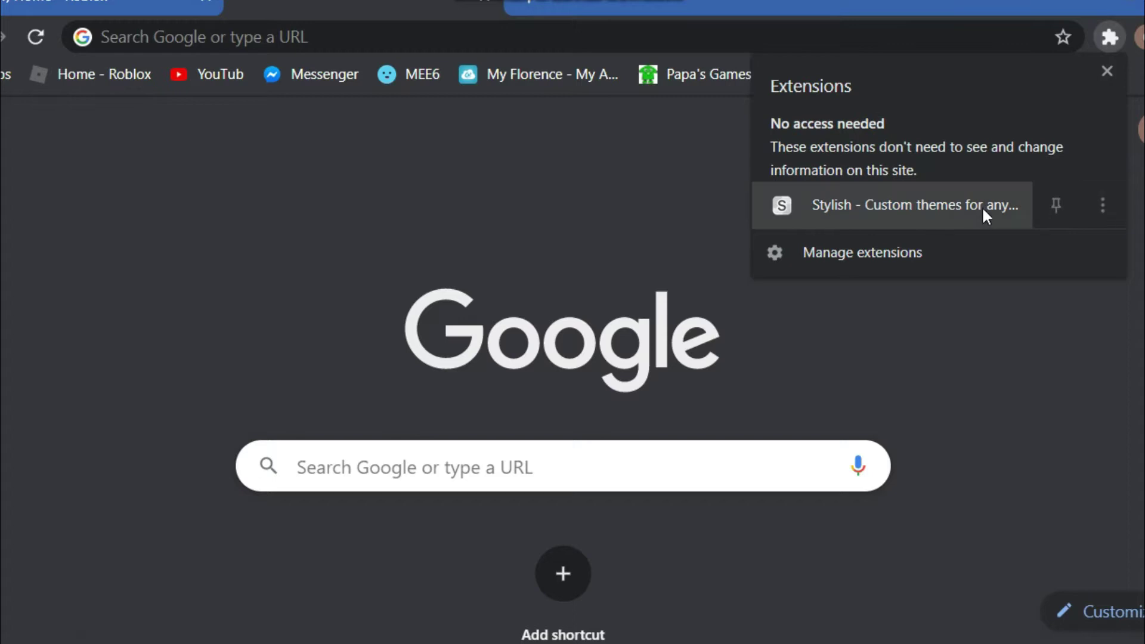
pyautogui.click(1104, 206)
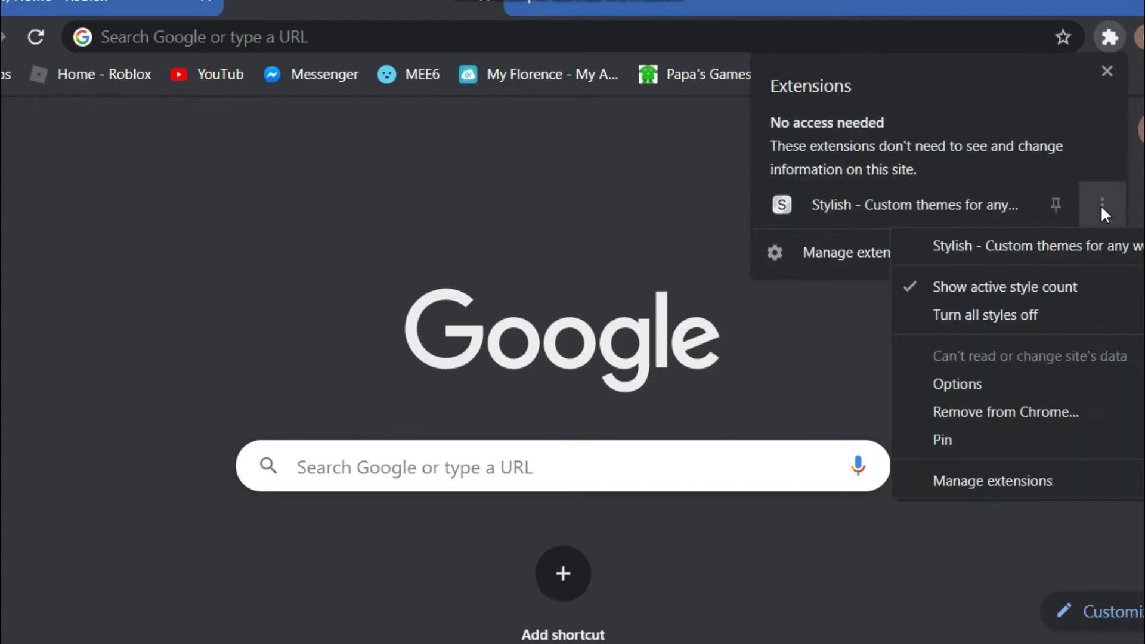
pyautogui.click(1039, 251)
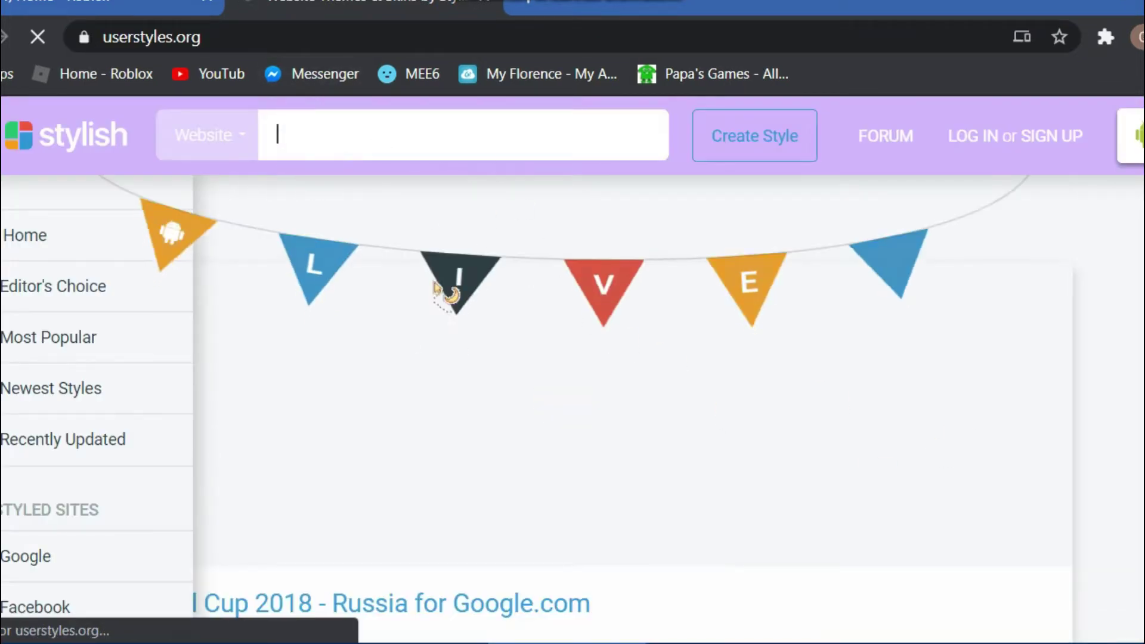
pyautogui.write('roblo')
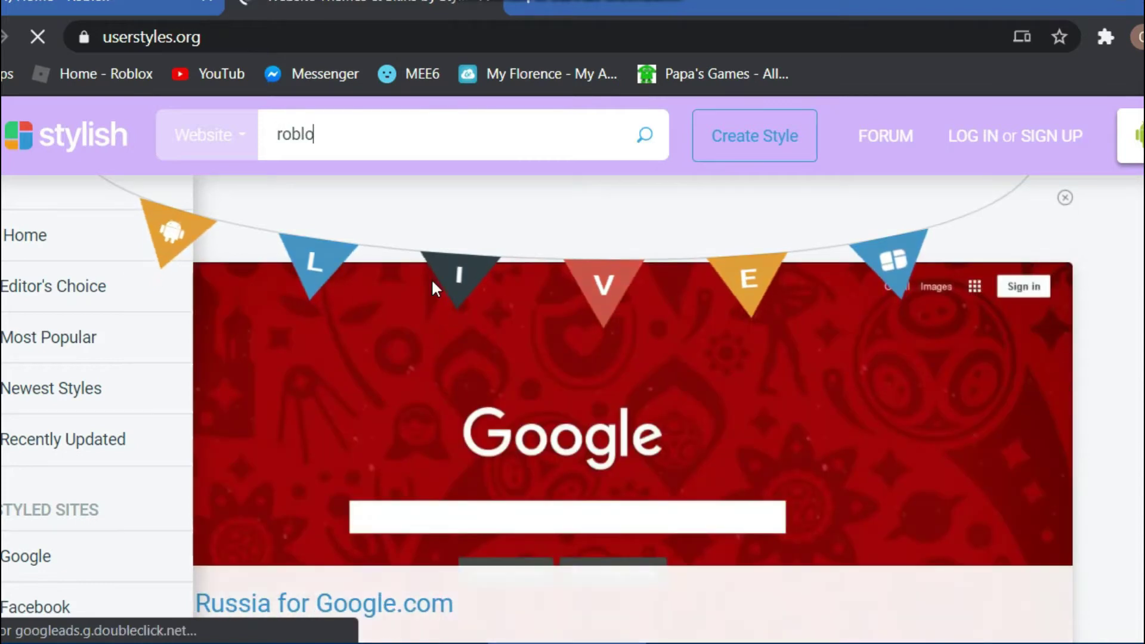
pyautogui.write('x')
# Step: Search userstyles.org for 'roblox' styles
pyautogui.press('Return')
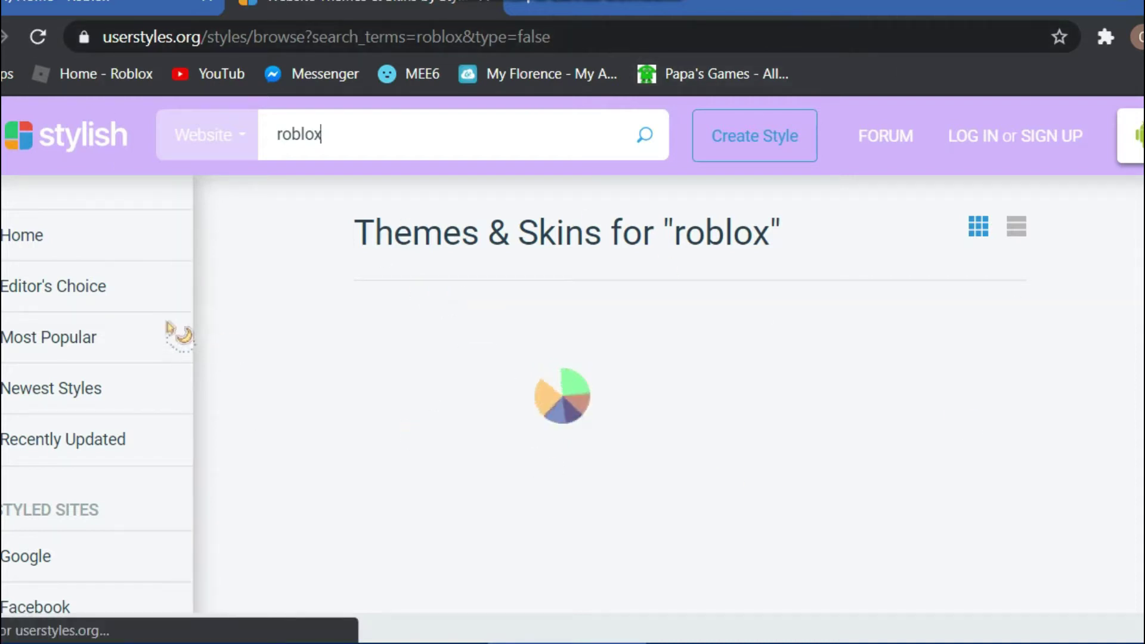
pyautogui.moveTo(179, 304); pyautogui.dragTo(171, 401)
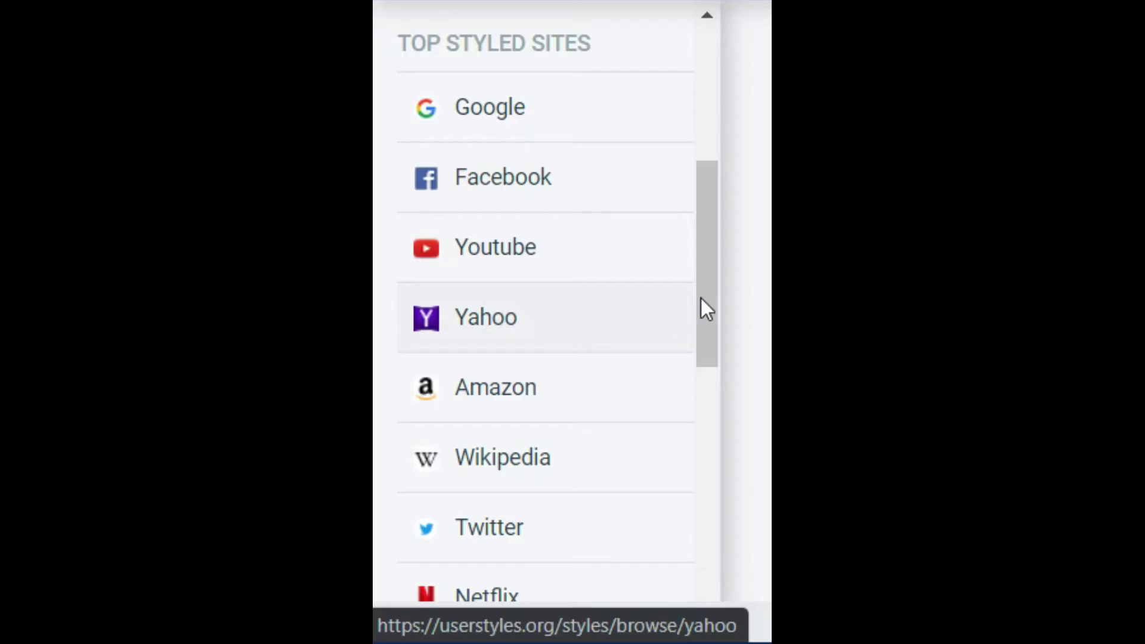
pyautogui.scroll(-2, 703, 308)
pyautogui.scroll(-2, 695, 392)
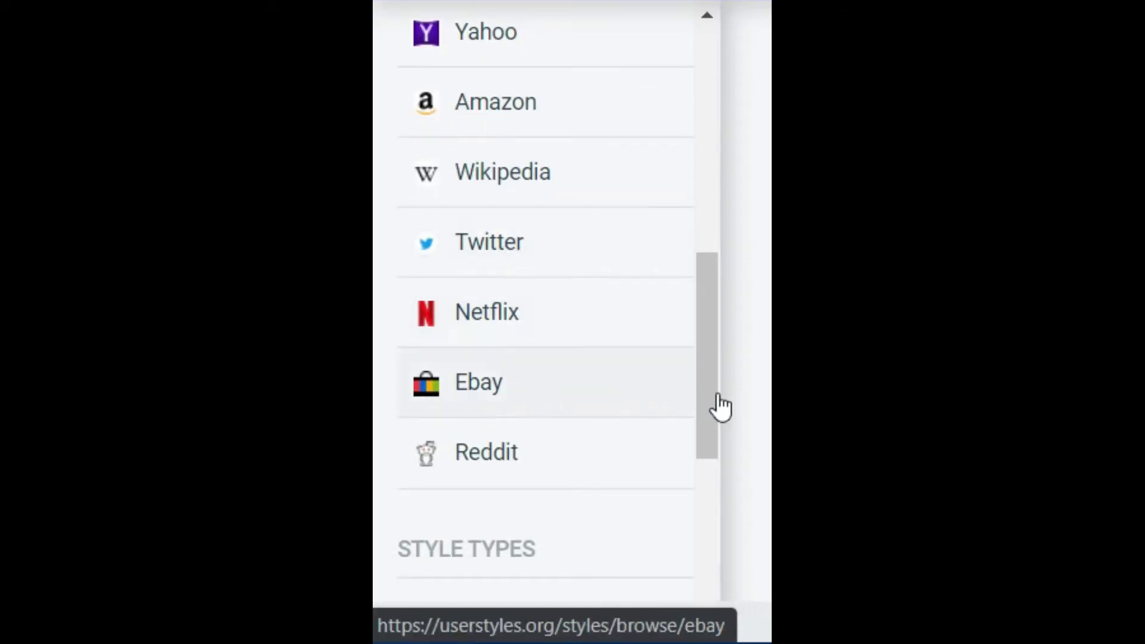
pyautogui.moveTo(722, 407)
pyautogui.mouseDown()
pyautogui.moveTo(187, 335)
pyautogui.moveTo(162, 284)
pyautogui.mouseUp()
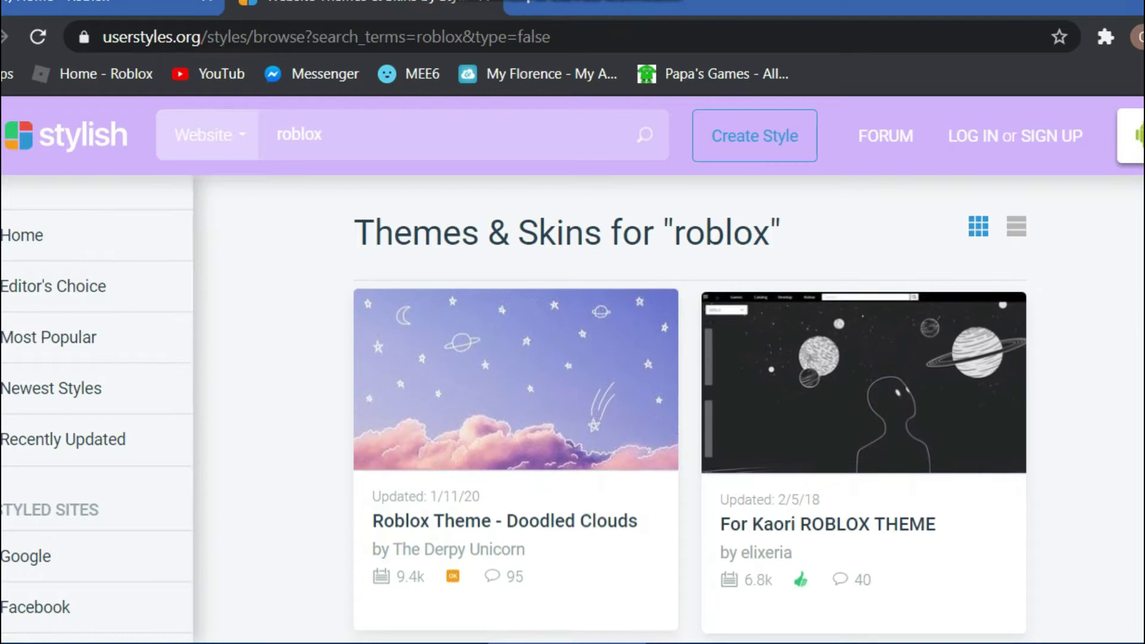
pyautogui.scroll(-4, 691, 408)
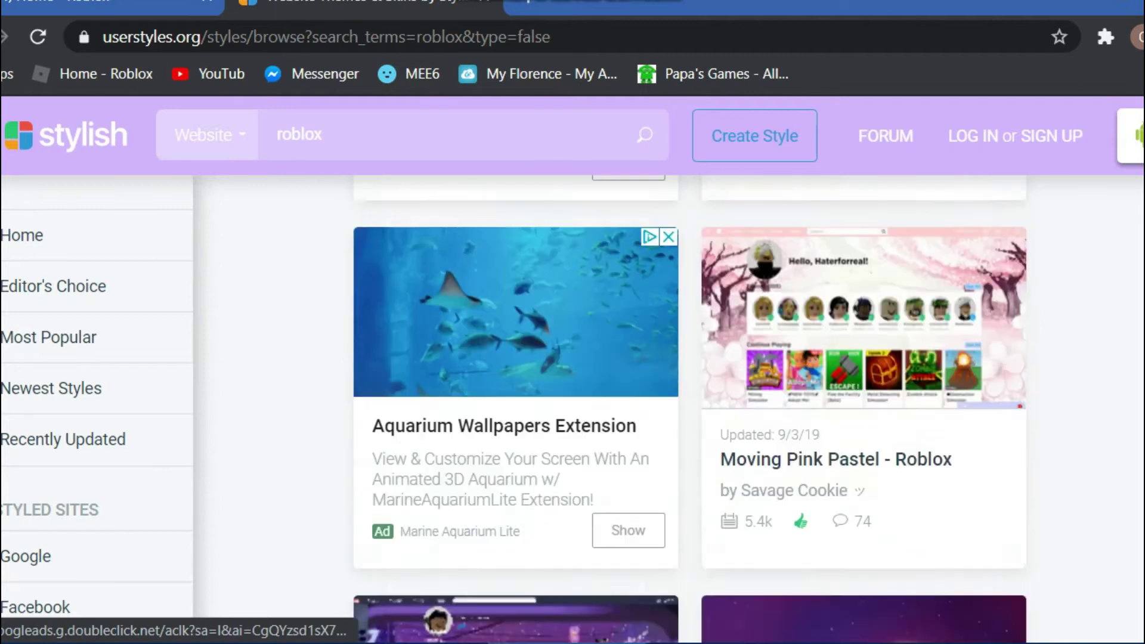
pyautogui.scroll(-1, 568, 385)
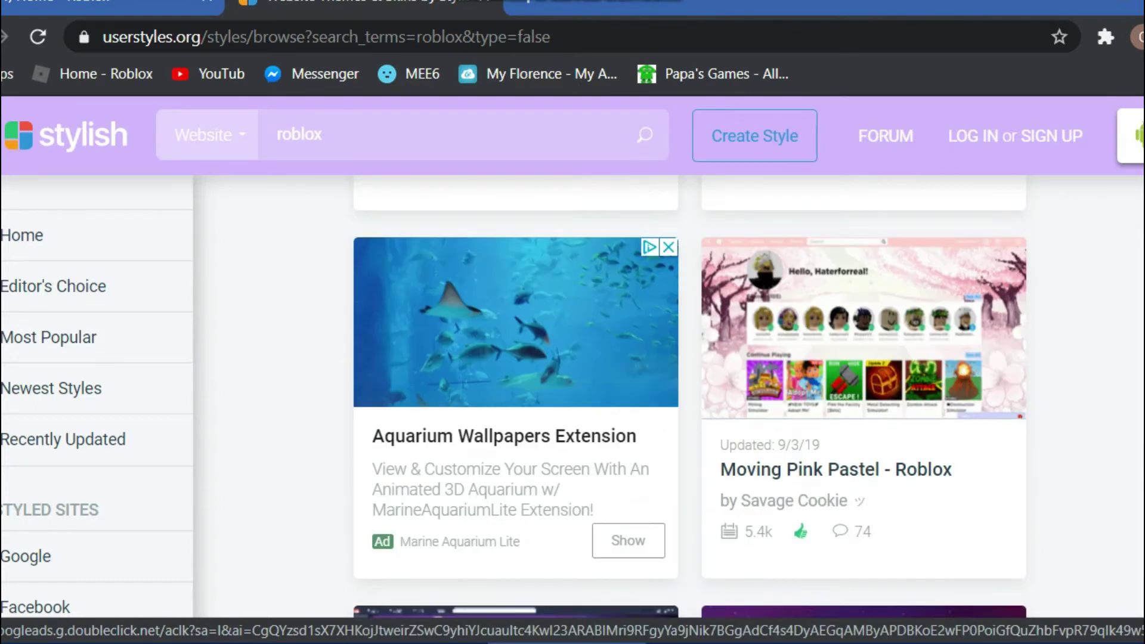
pyautogui.scroll(4, 516, 430)
pyautogui.scroll(2, 516, 430)
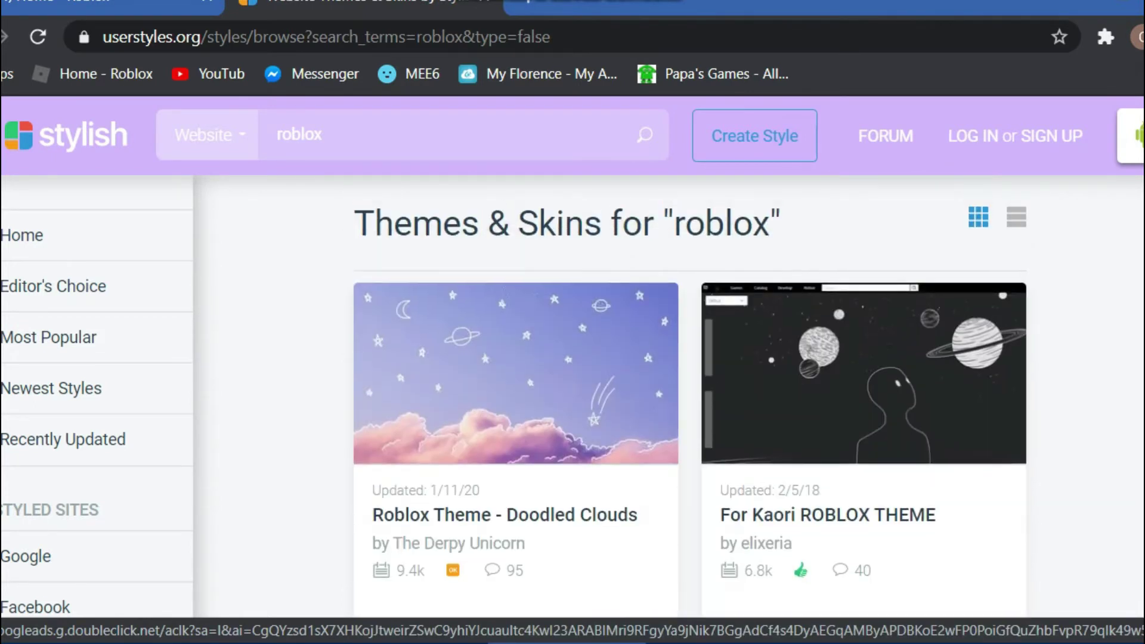
pyautogui.scroll(-3, 689, 396)
pyautogui.scroll(-2, 689, 397)
pyautogui.scroll(-3, 689, 397)
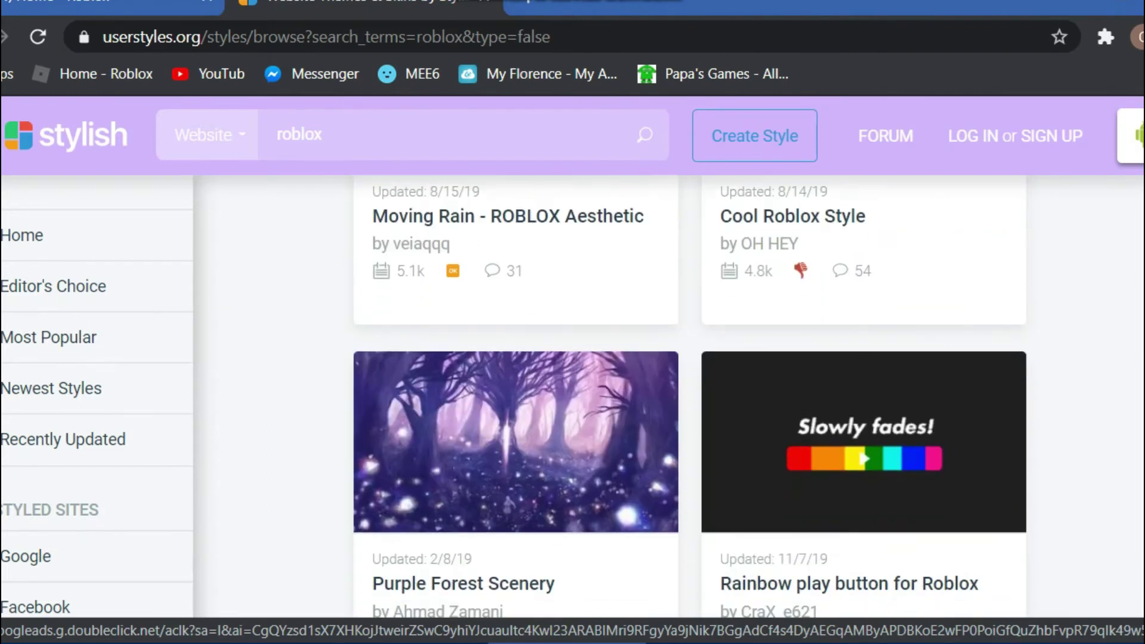
pyautogui.scroll(2, 689, 396)
pyautogui.scroll(-3, 677, 430)
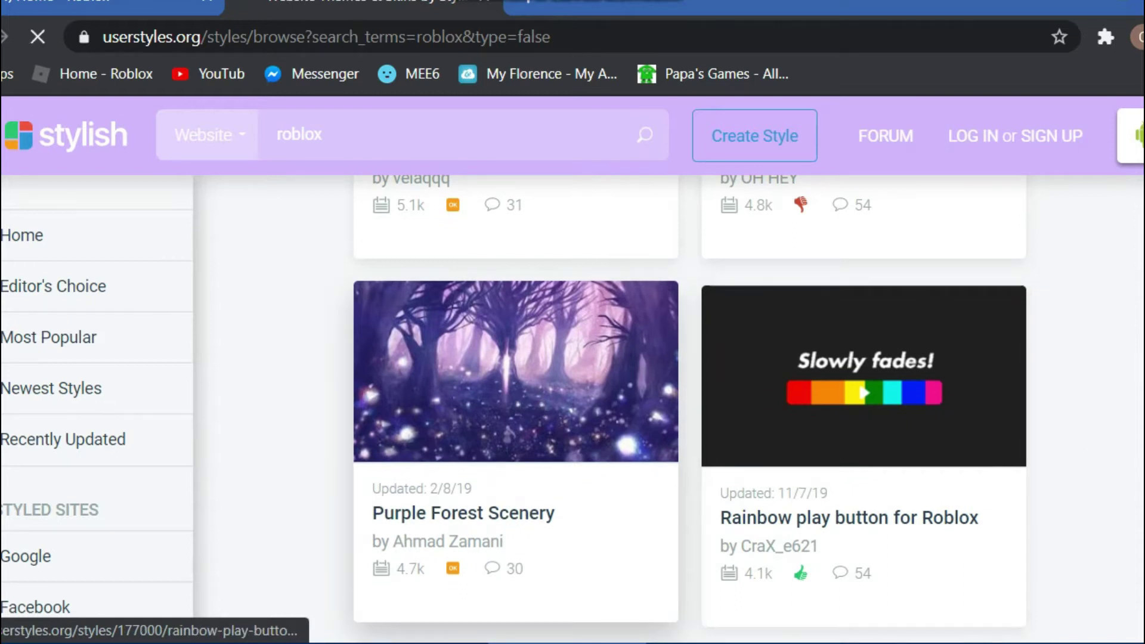
# Step: Open the Purple Forest Scenery style page from the results
pyautogui.click(542, 380)
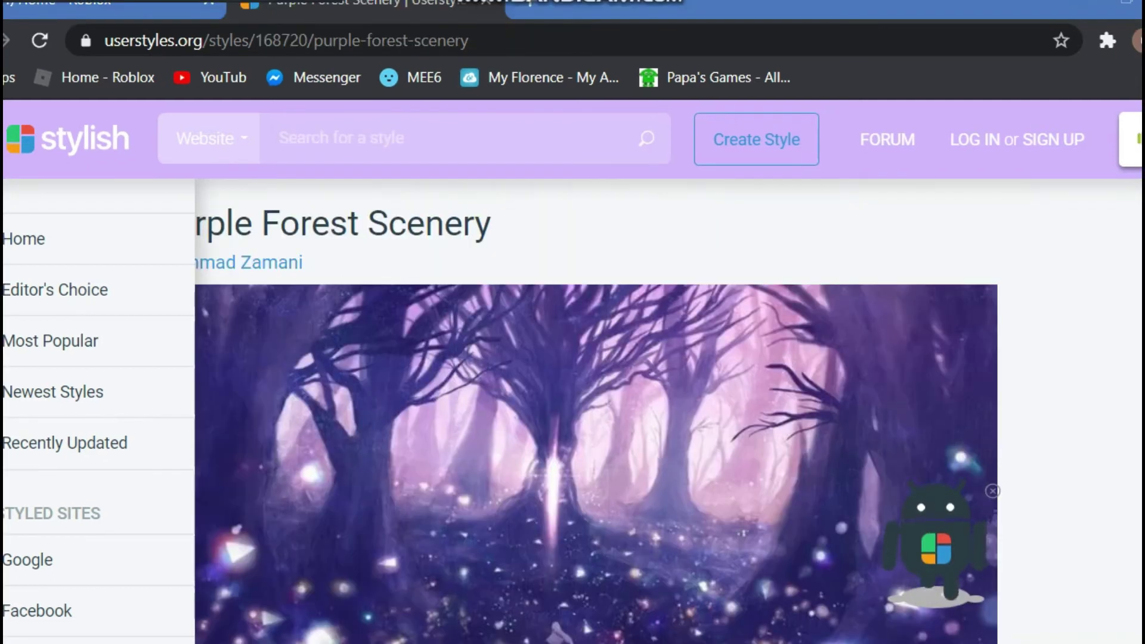
pyautogui.scroll(-4, 985, 501)
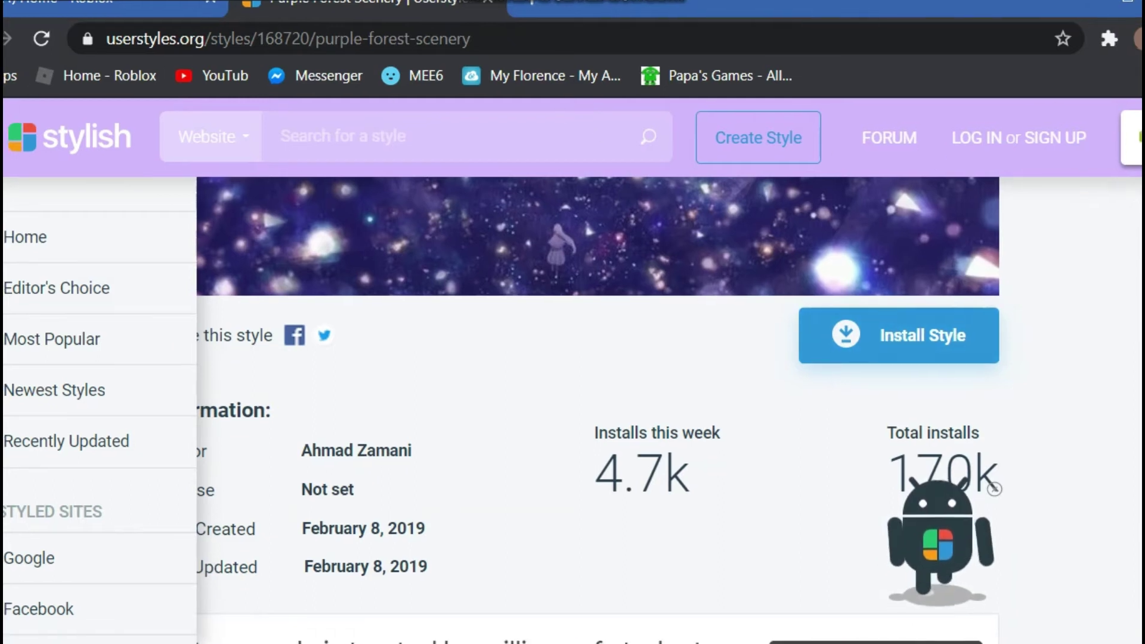
pyautogui.scroll(-2, 598, 403)
pyautogui.scroll(-2, 597, 402)
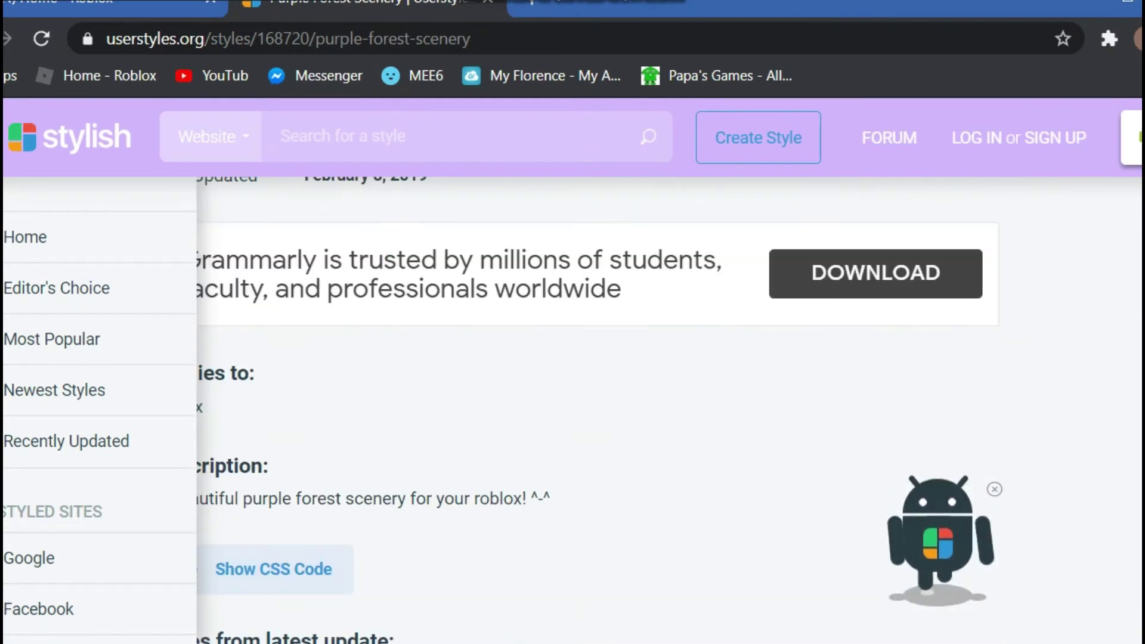
pyautogui.scroll(-2, 598, 403)
pyautogui.scroll(3, 878, 283)
pyautogui.scroll(1, 878, 282)
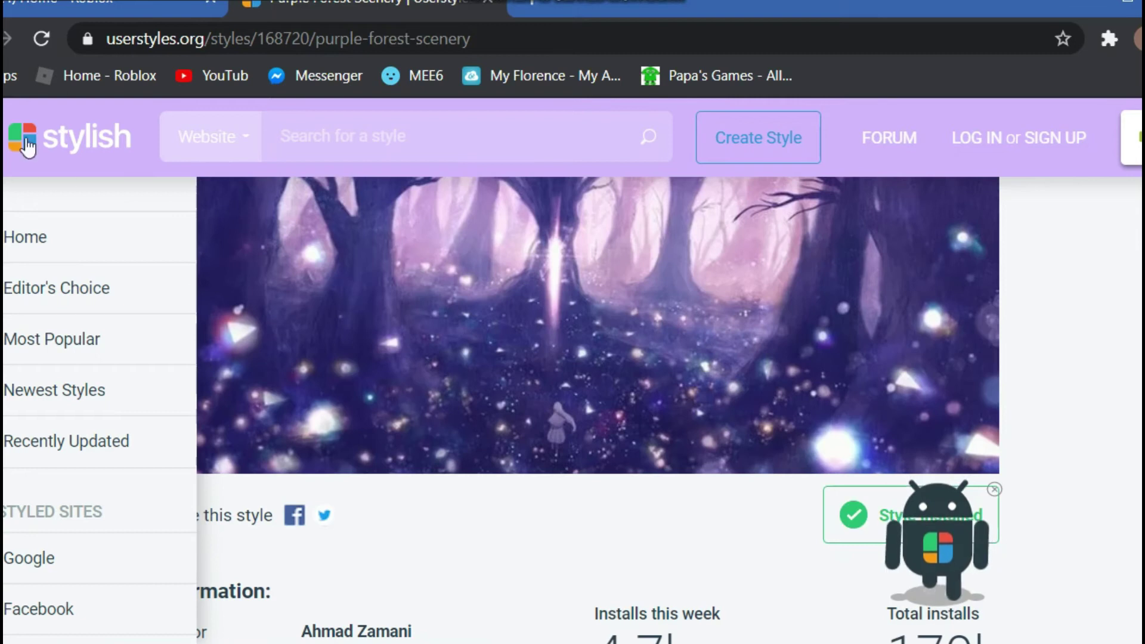
pyautogui.scroll(-1, 877, 283)
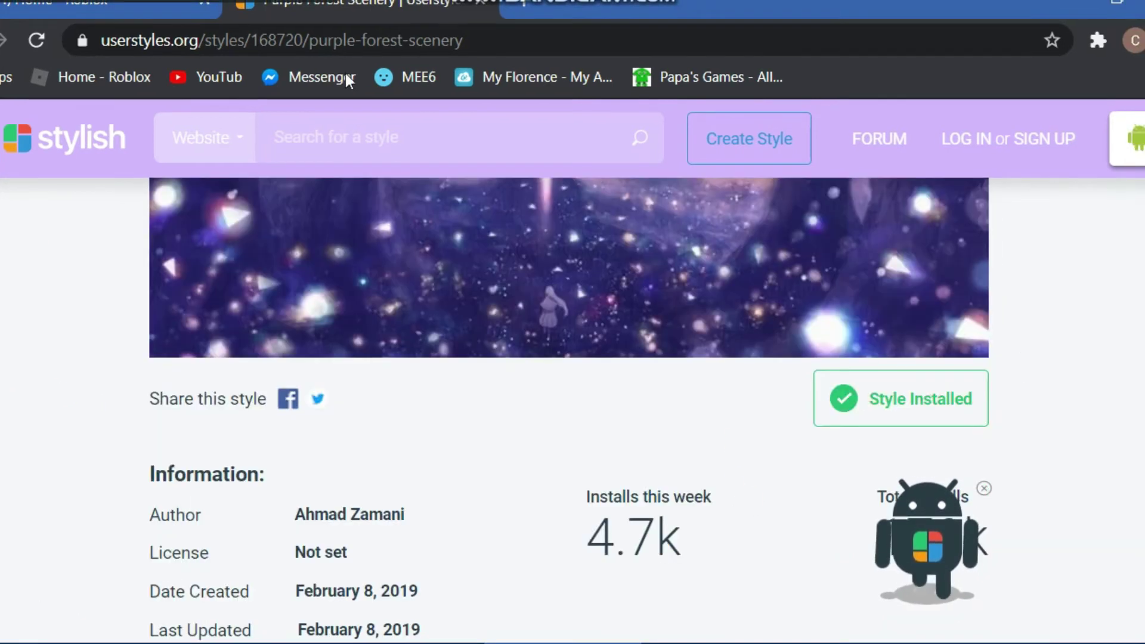
# Step: Switch to the Roblox home tab and reload it to apply the style
pyautogui.click(143, 7)
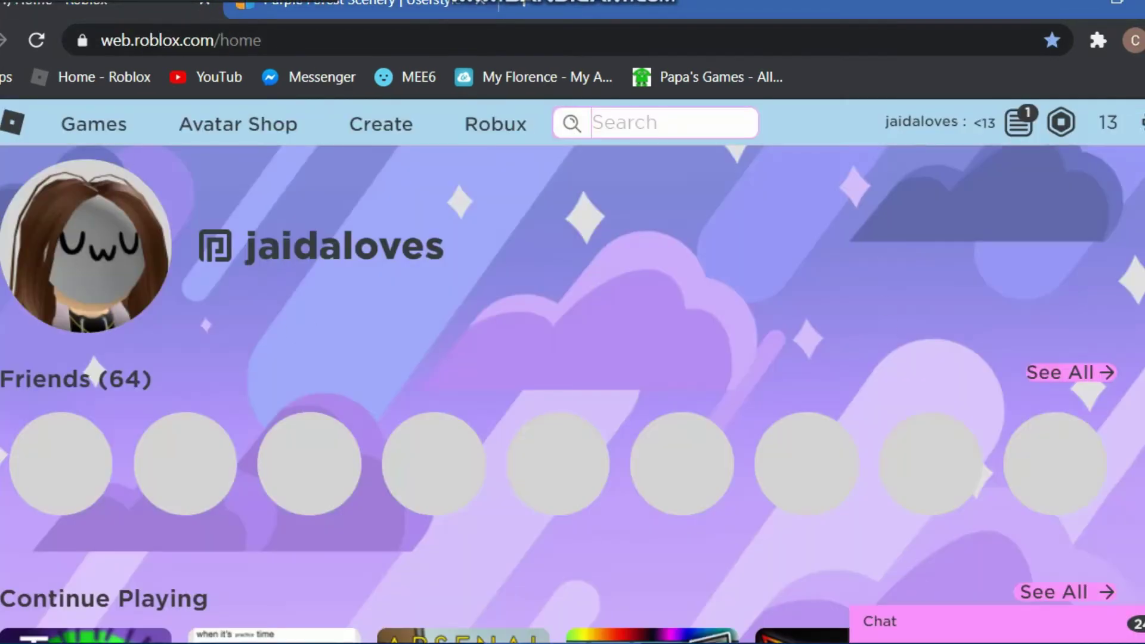
pyautogui.click(35, 40)
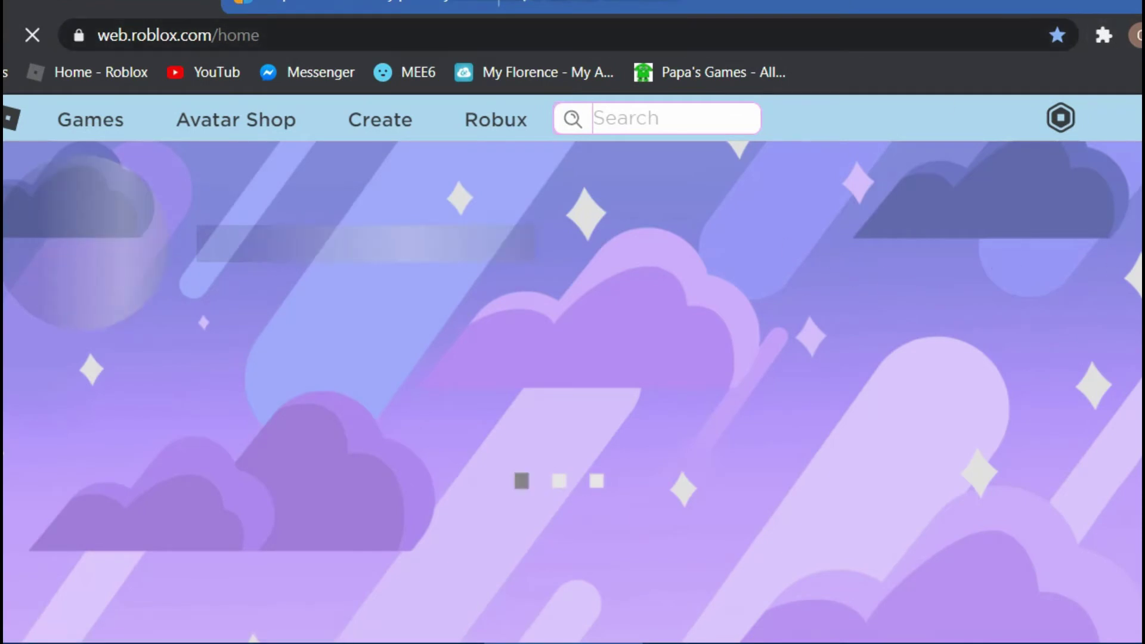
# Step: Bring up the Stylish extension's options menu from Chrome's Extensions list
pyautogui.click(1104, 36)
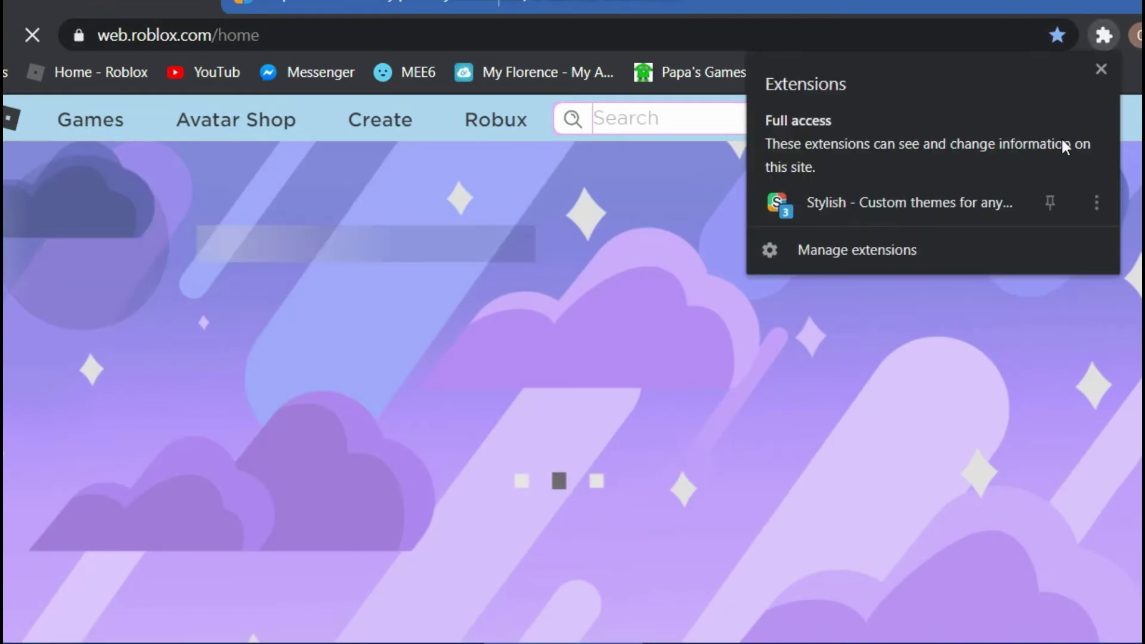
pyautogui.click(1095, 204)
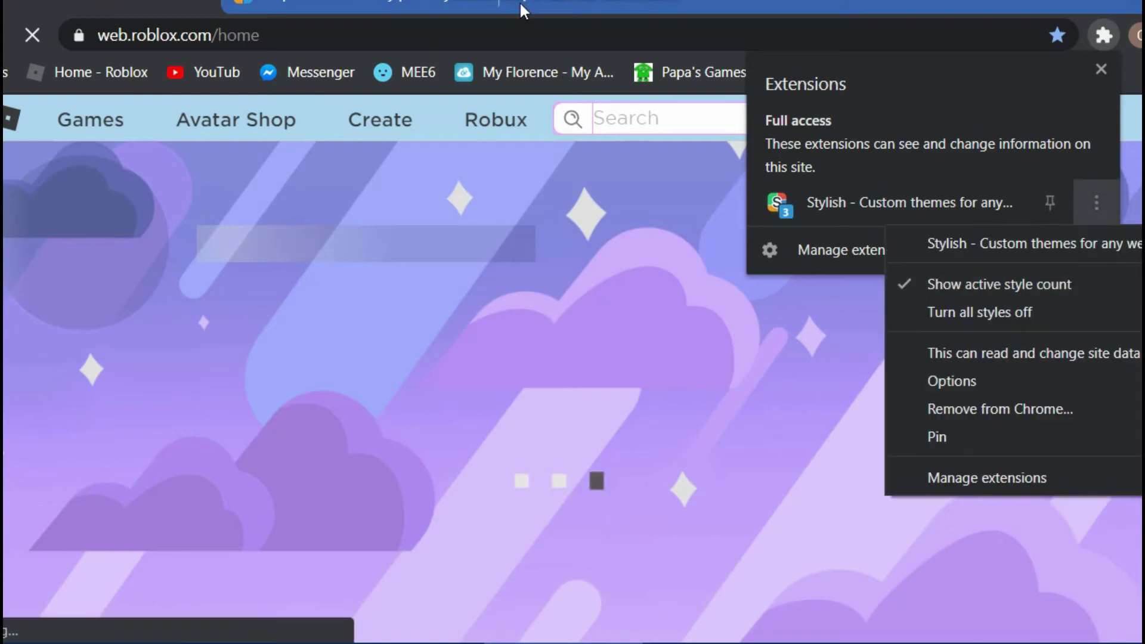
pyautogui.press('Escape')
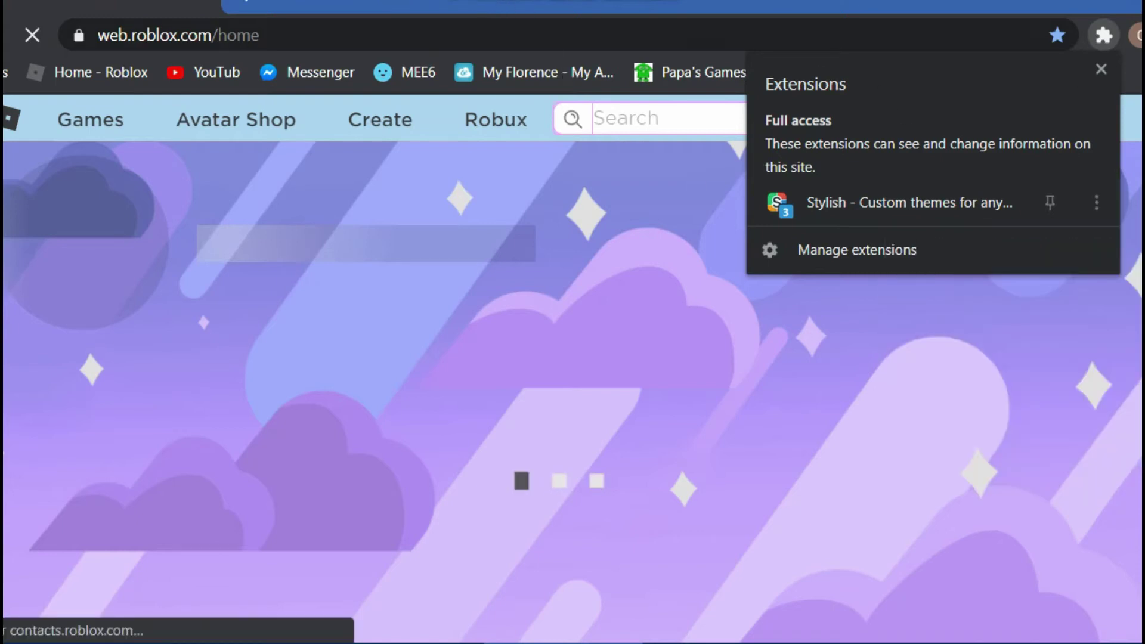
pyautogui.click(1095, 203)
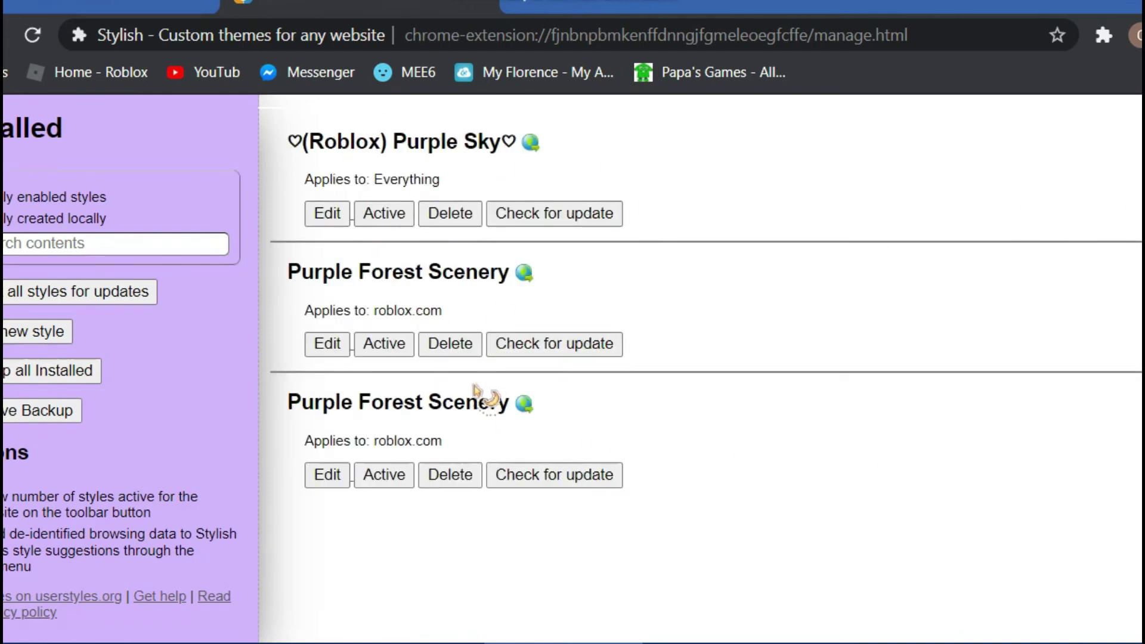
# Step: Delete the duplicate Purple Forest Scenery, turn Purple Sky inactive, and return to Roblox home
pyautogui.click(441, 480)
pyautogui.click(687, 169)
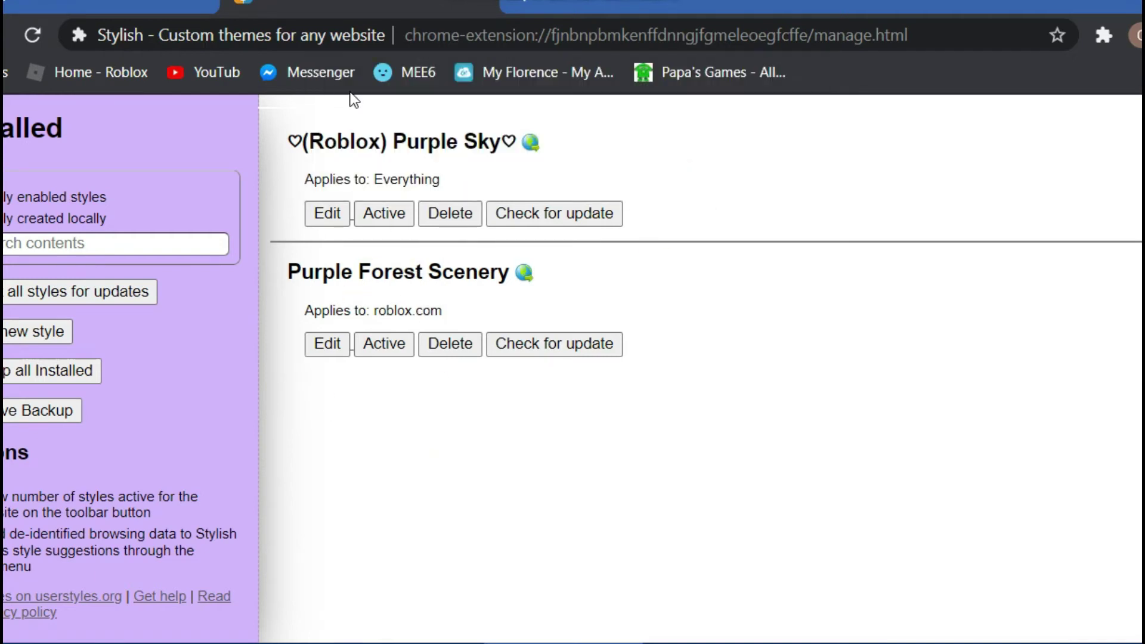
pyautogui.click(396, 224)
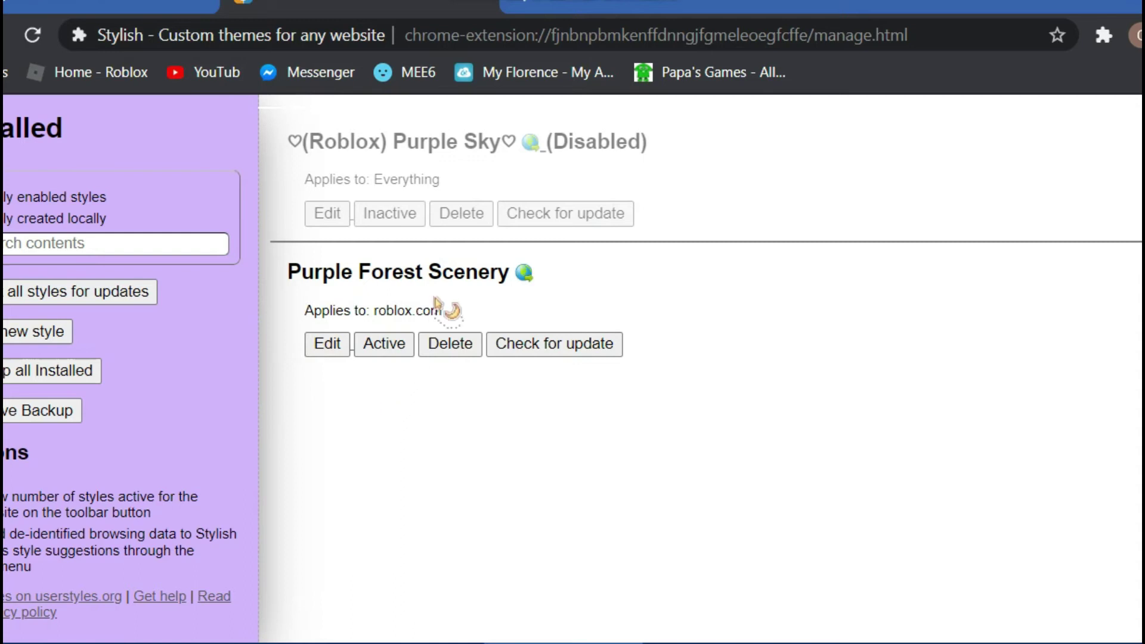
pyautogui.click(483, 10)
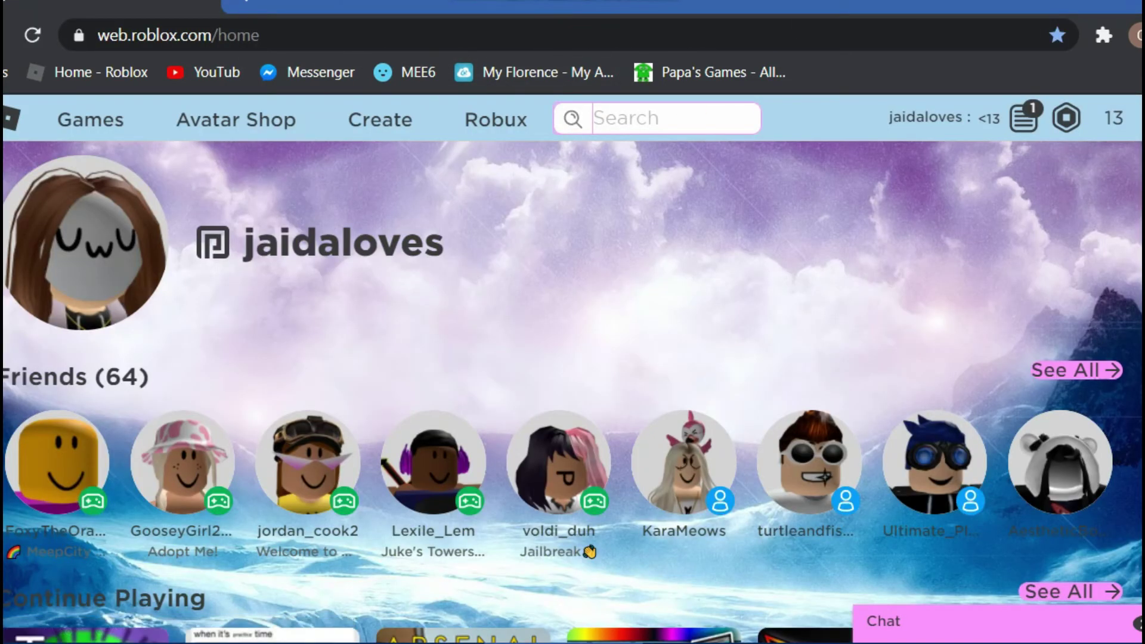
pyautogui.scroll(-2, 573, 394)
pyautogui.scroll(-5, 573, 394)
pyautogui.scroll(-5, 572, 394)
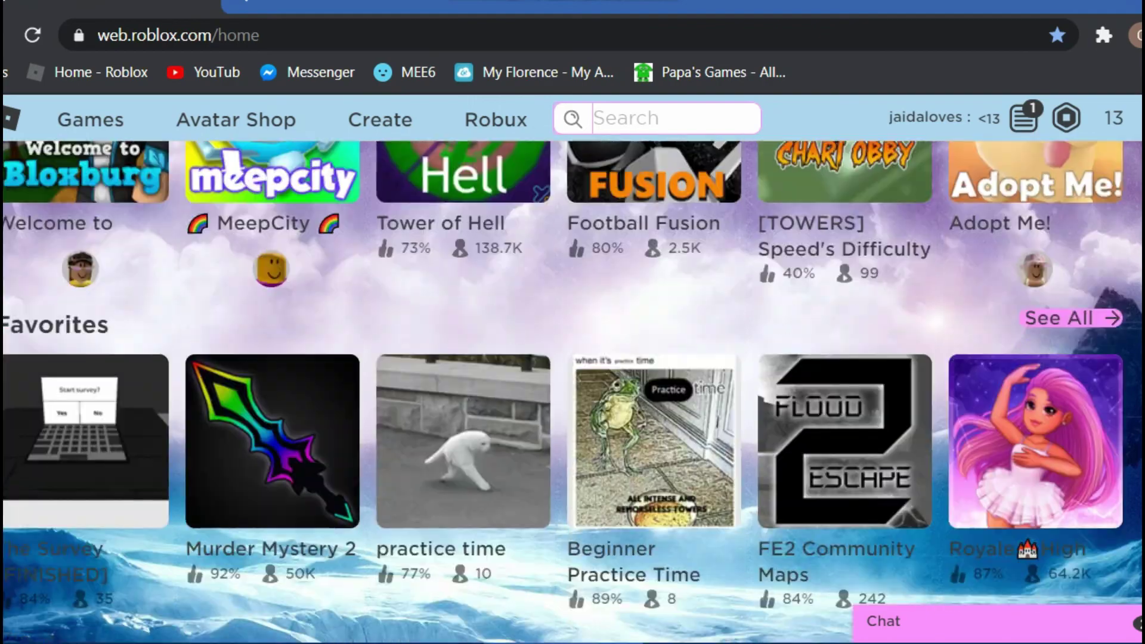
pyautogui.scroll(1, 573, 394)
pyautogui.scroll(5, 572, 395)
pyautogui.scroll(-2, 573, 394)
# Step: Navigate via Roblox's left menu to the Avatar Editor, dismissing Chrome's main menu
pyautogui.click(10, 117)
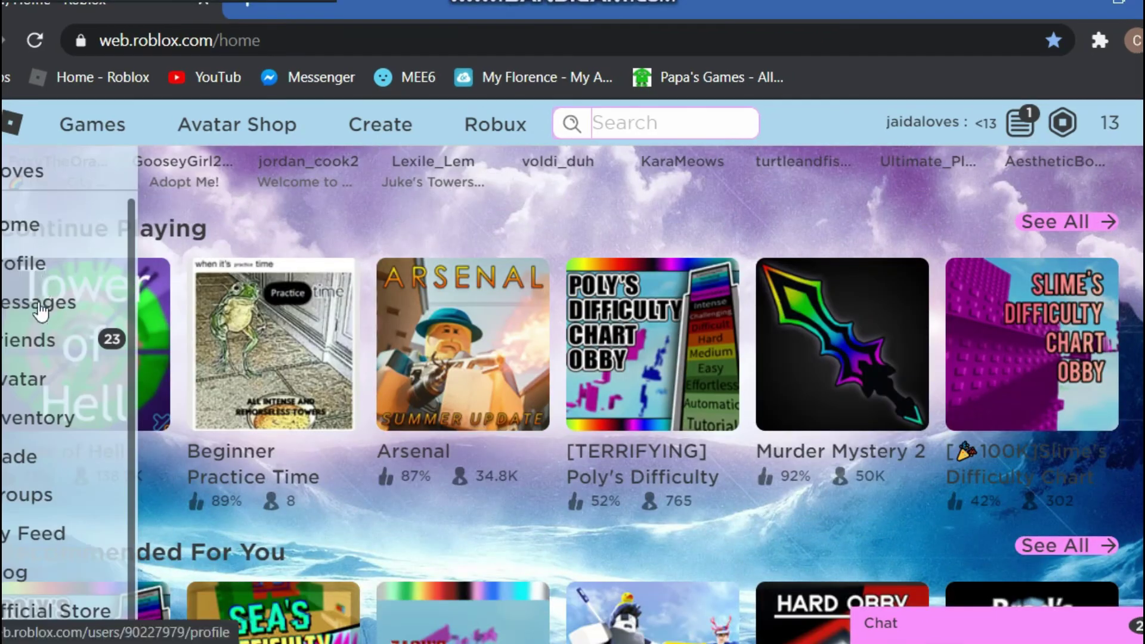
pyautogui.click(20, 378)
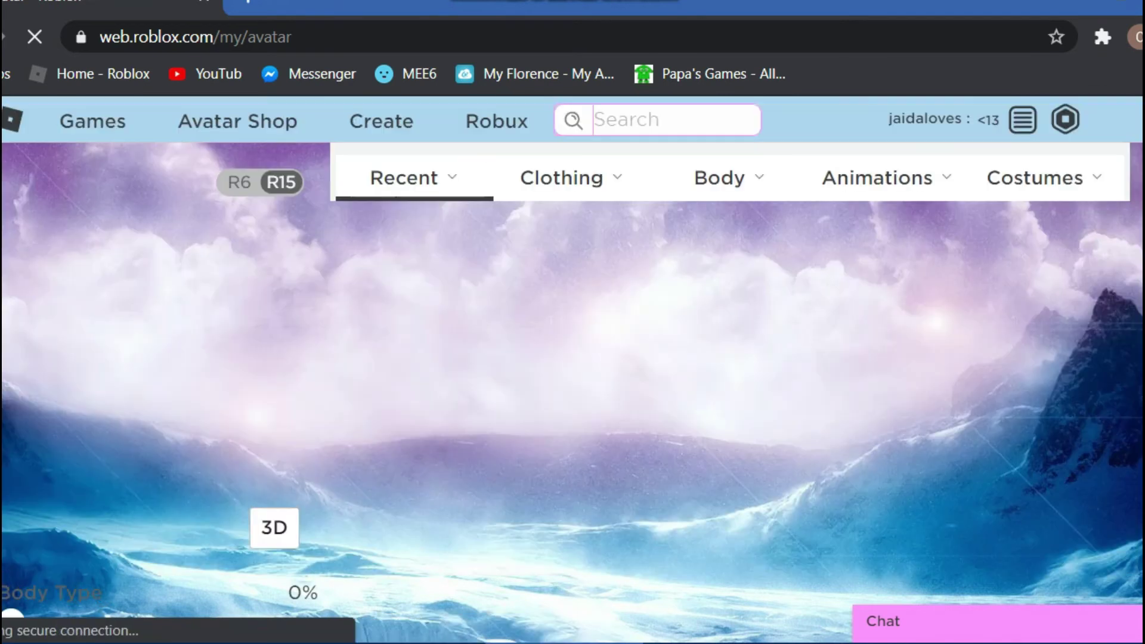
pyautogui.hotkey('alt', 'f')
pyautogui.click(818, 175)
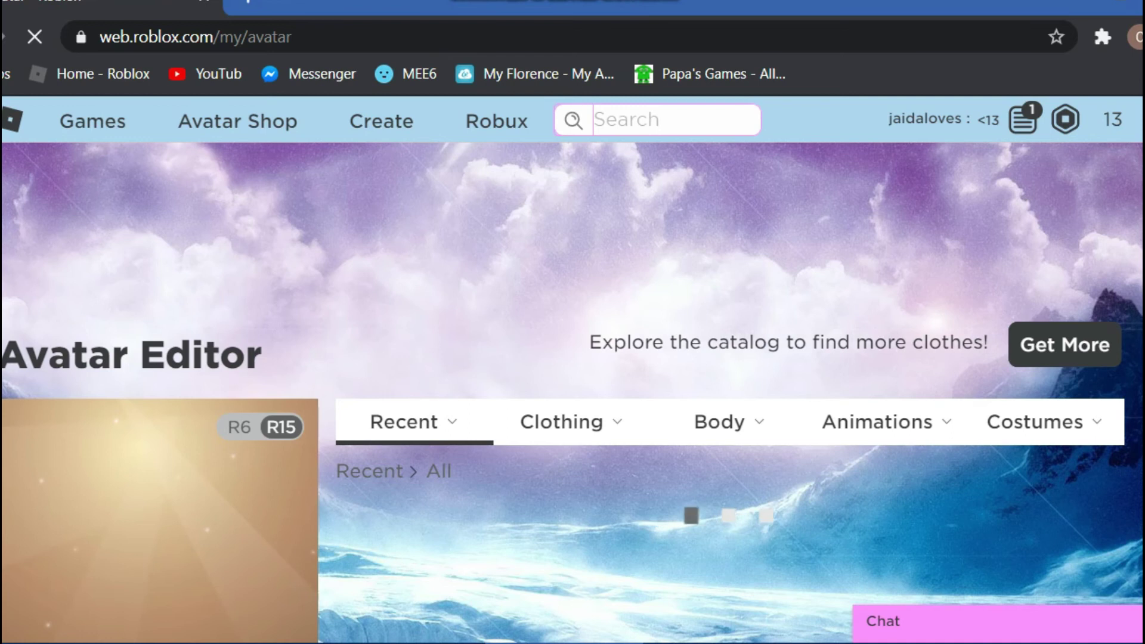
pyautogui.scroll(-3, 573, 358)
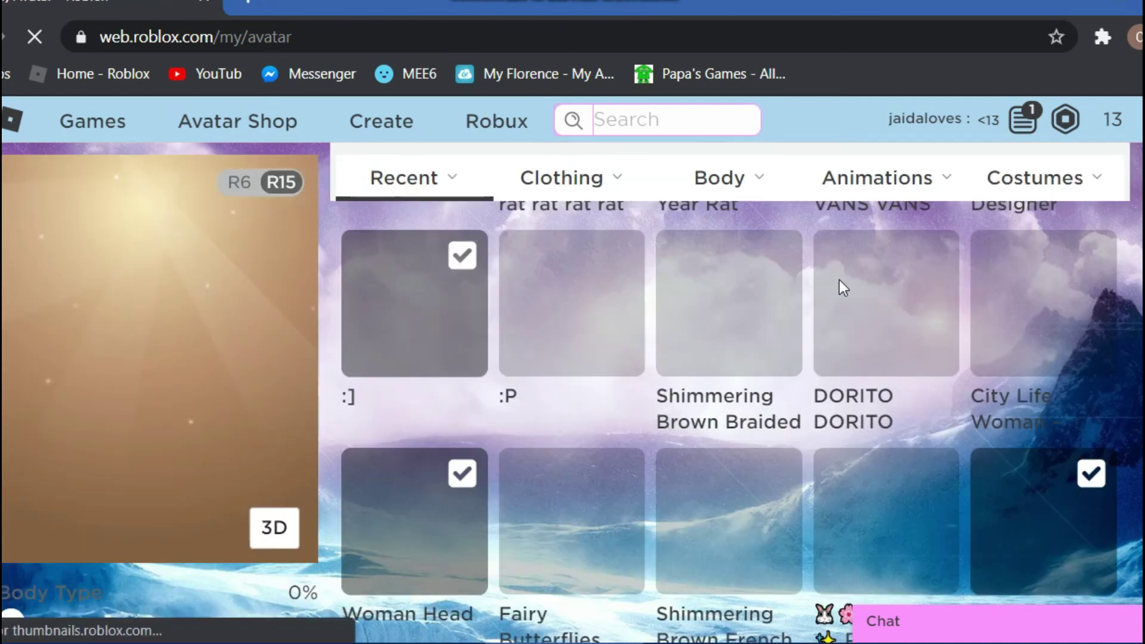
pyautogui.scroll(-1, 729, 403)
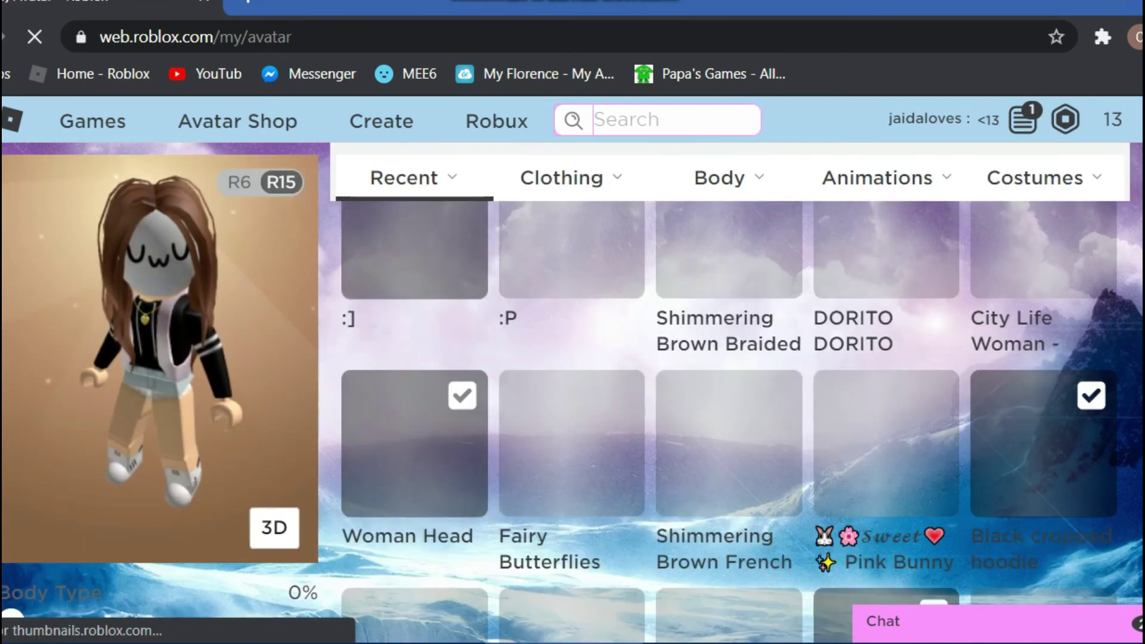